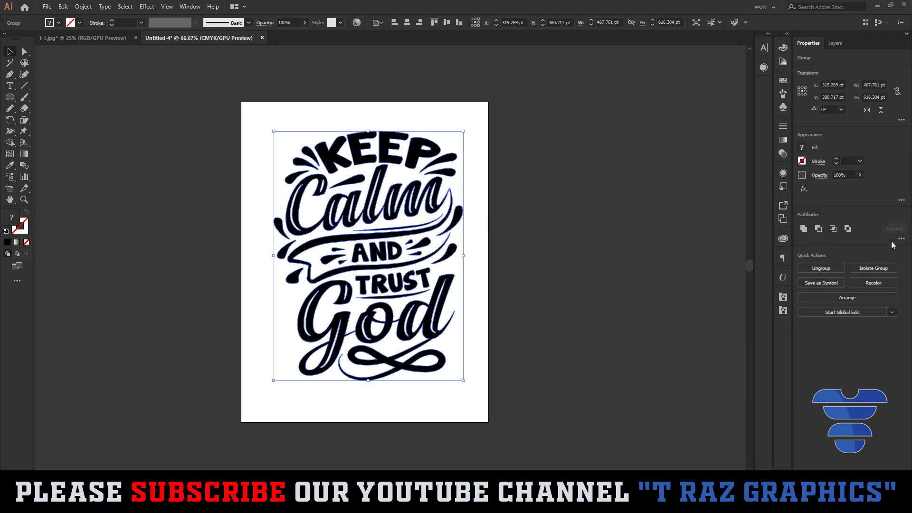
Split the selected lettering group into separate pieces with the Pathfinder Divide operation.
click(901, 239)
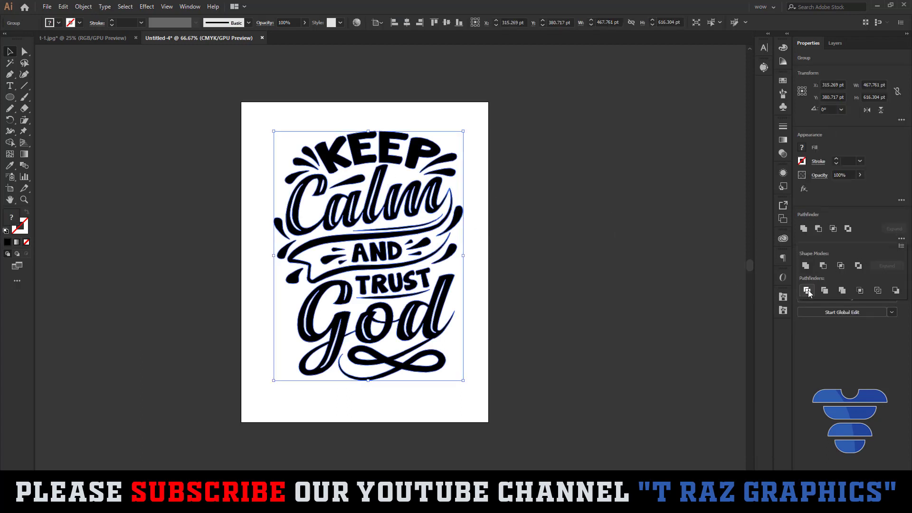
click(808, 292)
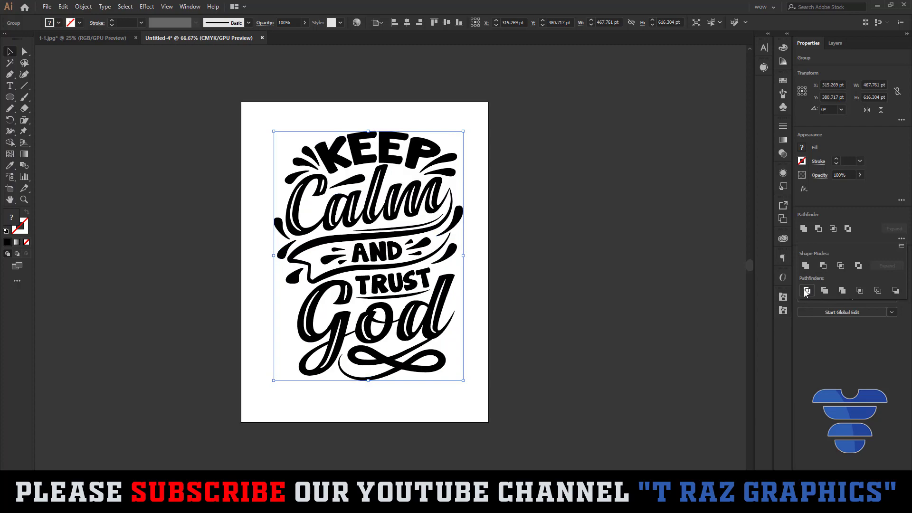
click(597, 274)
scroll(392, 194, up, 4)
scroll(392, 194, down, 4)
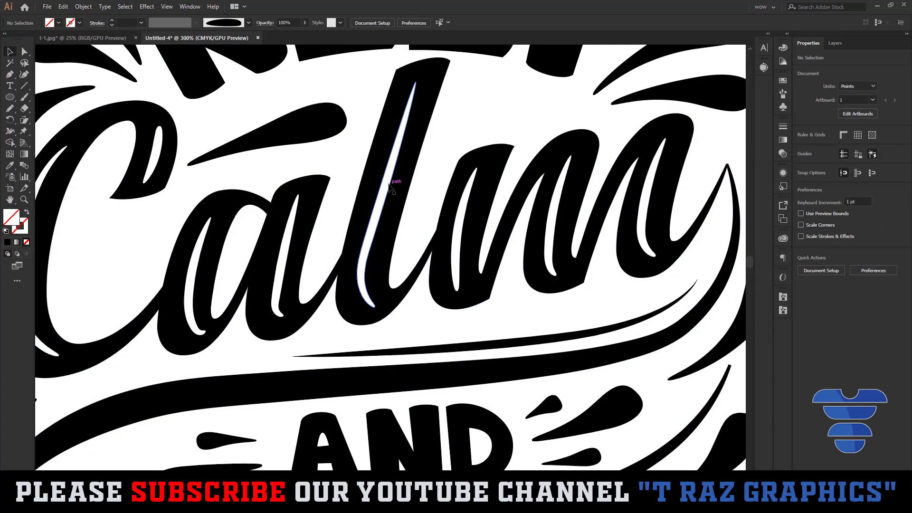
Place a duplicate of the divided lettering on the empty canvas left of the artboard and inspect its white inline highlights.
drag(334, 190, 124, 187)
click(263, 177)
scroll(109, 204, up, 3)
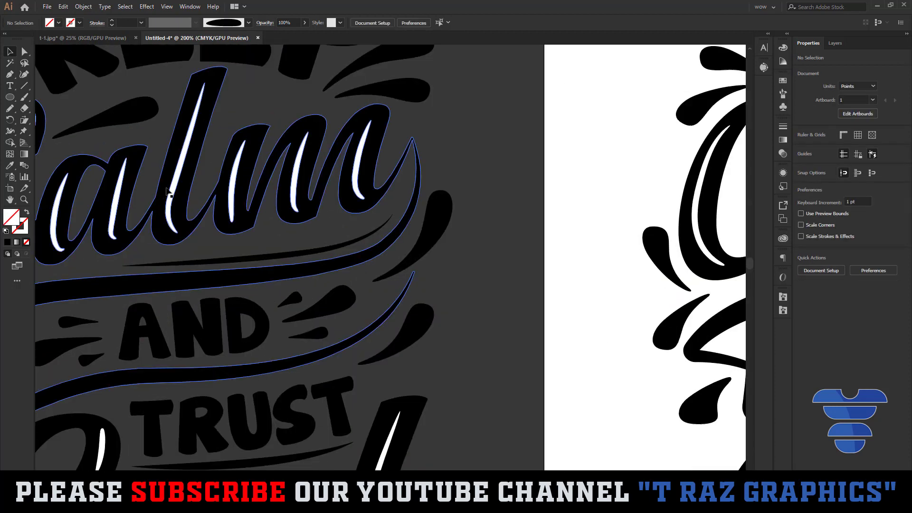
drag(208, 187, 369, 195)
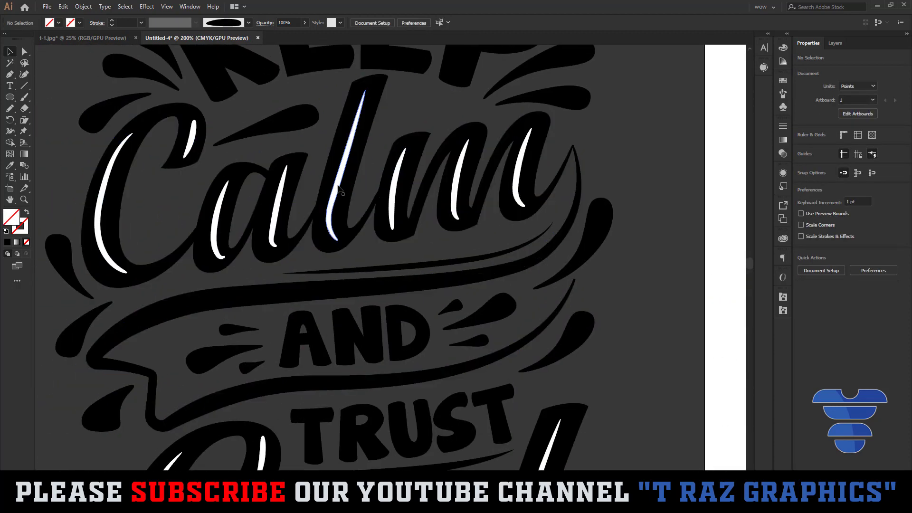
scroll(339, 187, down, 2)
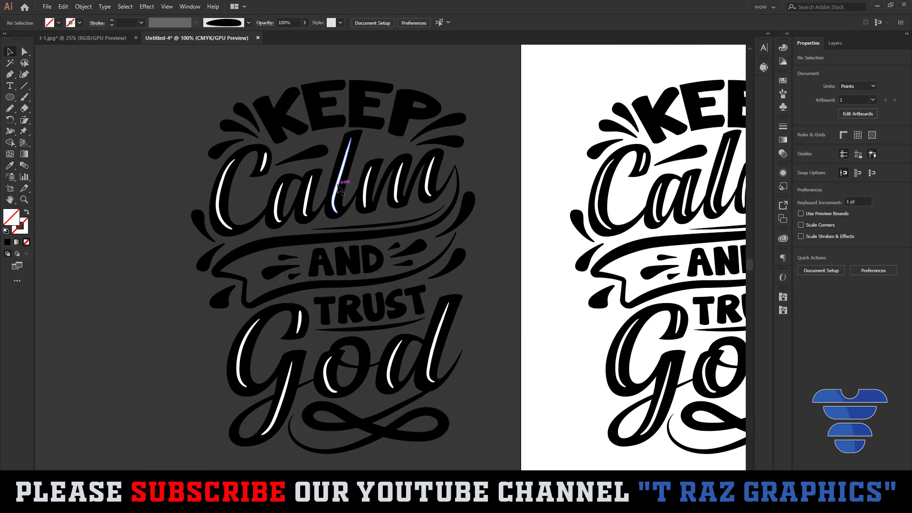
scroll(339, 188, up, 3)
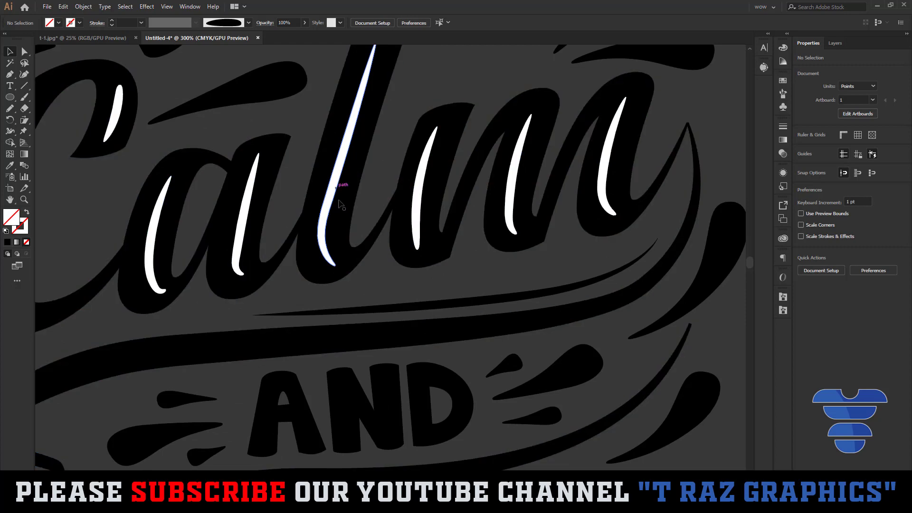
scroll(349, 162, down, 2)
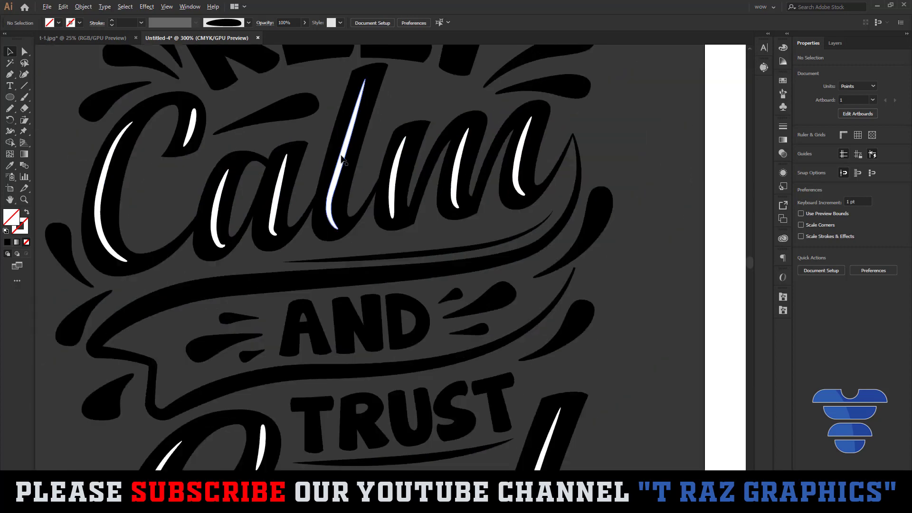
Isolate the duplicated group, select all its white inline highlights with the Magic Wand, delete them, and exit isolation.
click(341, 158)
click(342, 158)
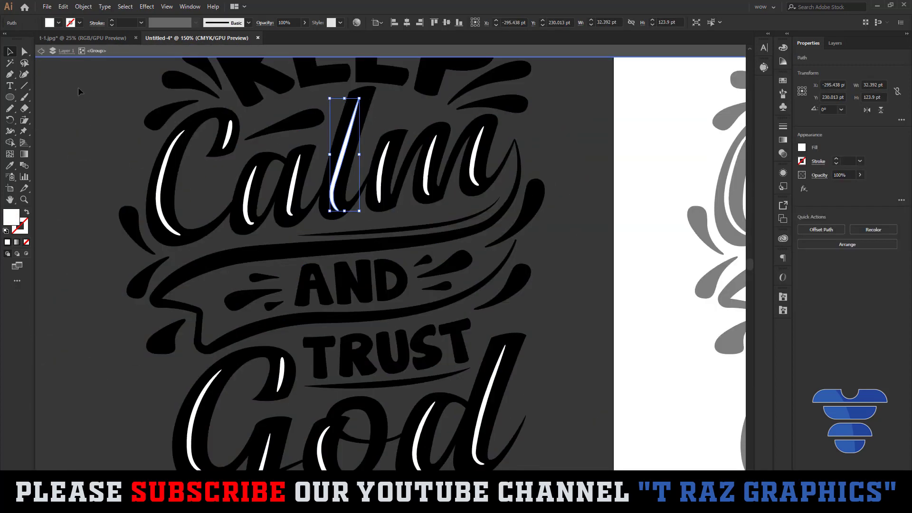
click(10, 62)
click(163, 189)
scroll(162, 190, up, 4)
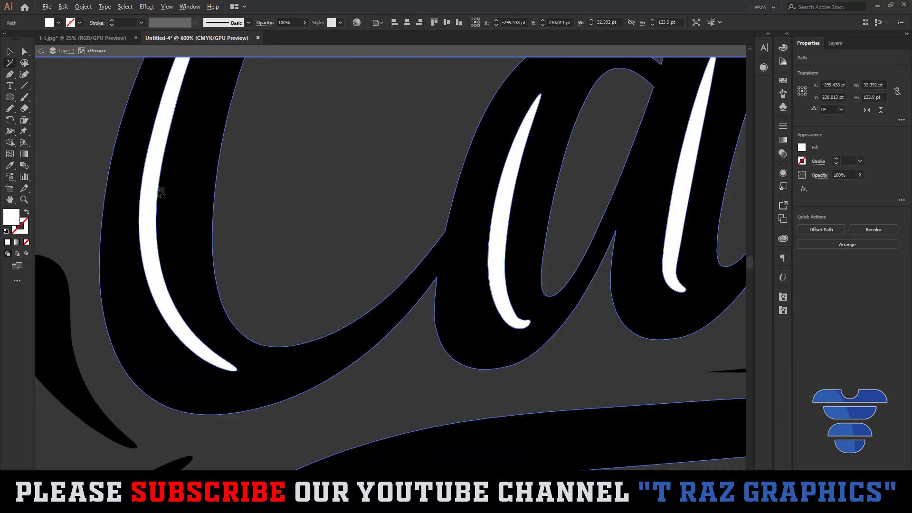
scroll(152, 174, down, 5)
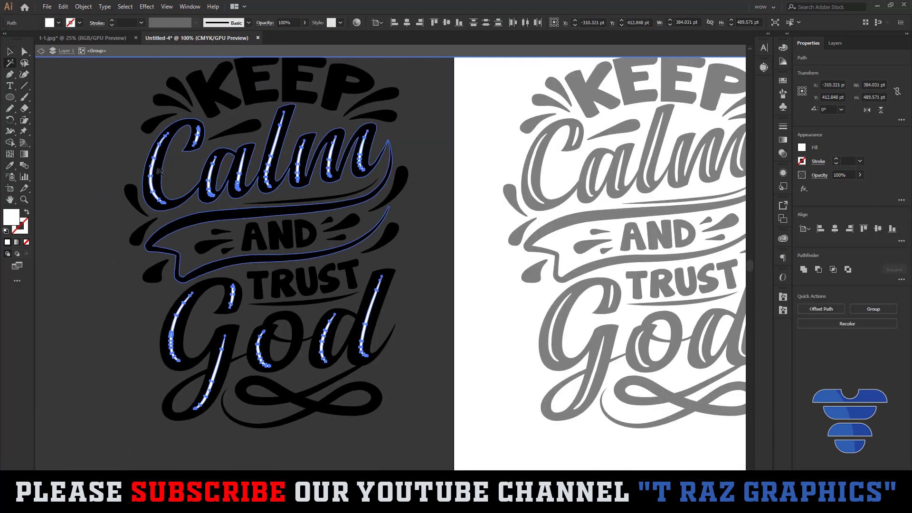
key(Delete)
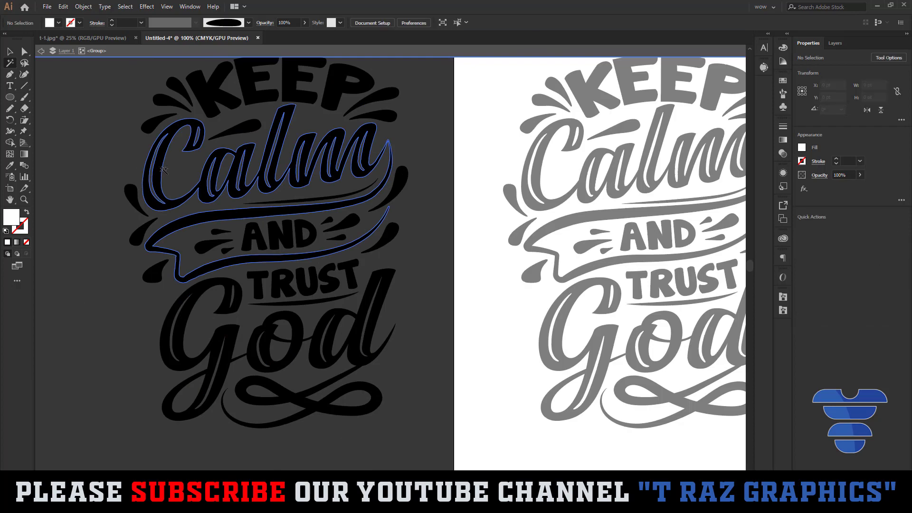
key(v)
double_click(454, 255)
Delete the original lettering group from the artboard.
scroll(456, 257, up, 2)
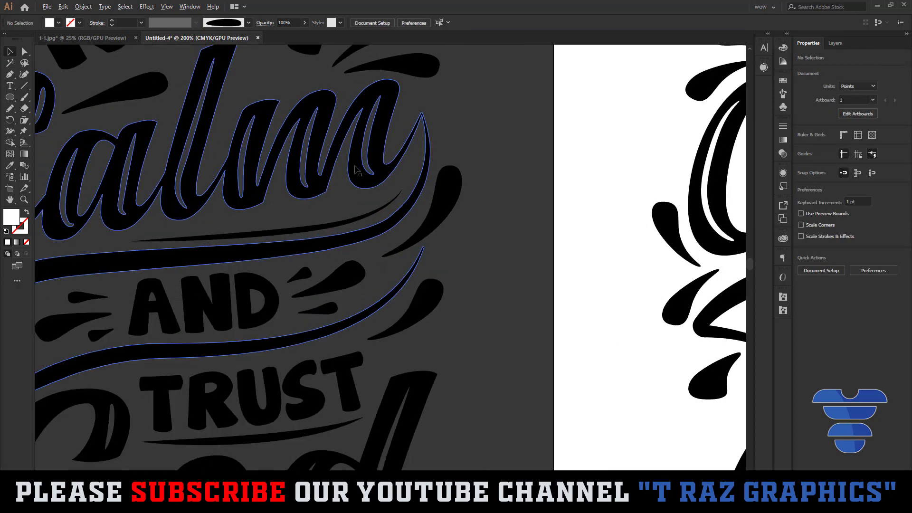
scroll(477, 307, down, 3)
drag(198, 37, 352, 38)
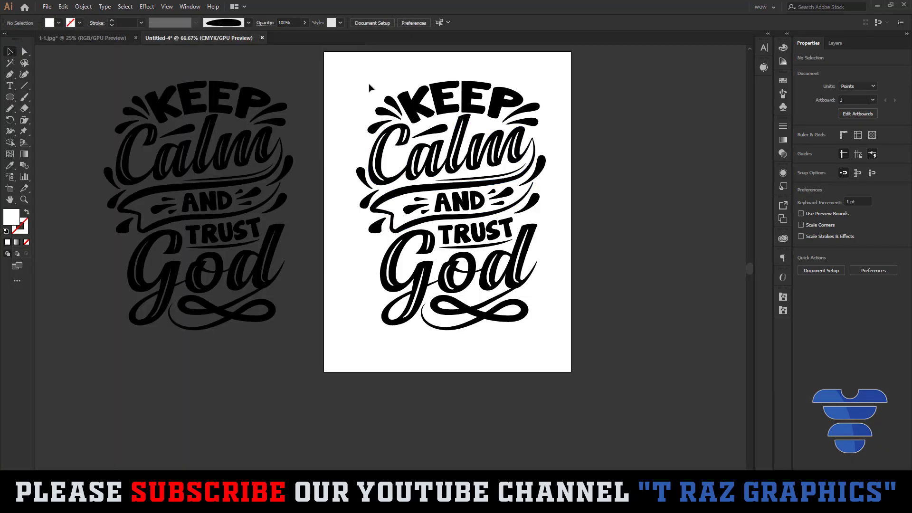
drag(365, 70, 470, 242)
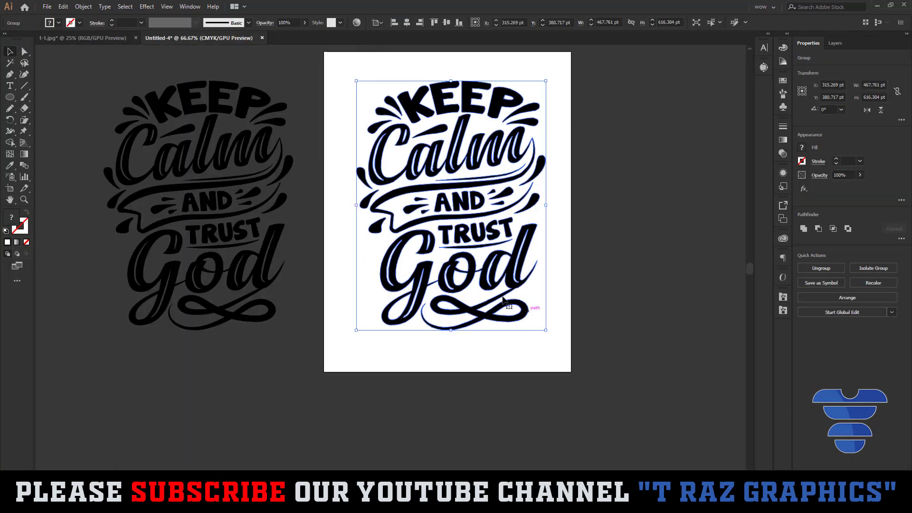
key(Delete)
Centre the cleaned lettering group horizontally and vertically on the artboard.
drag(378, 328, 237, 172)
scroll(333, 143, up, 1)
click(407, 23)
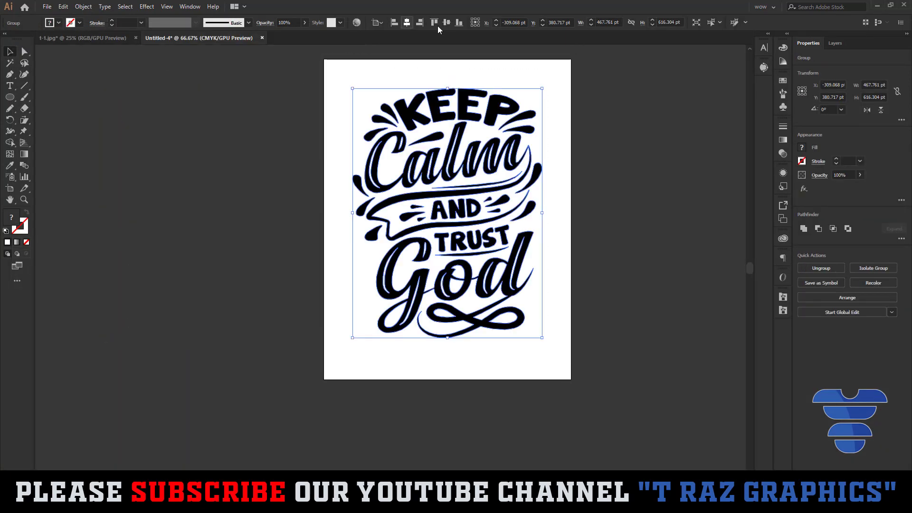
click(447, 23)
key(ctrl+shift+a)
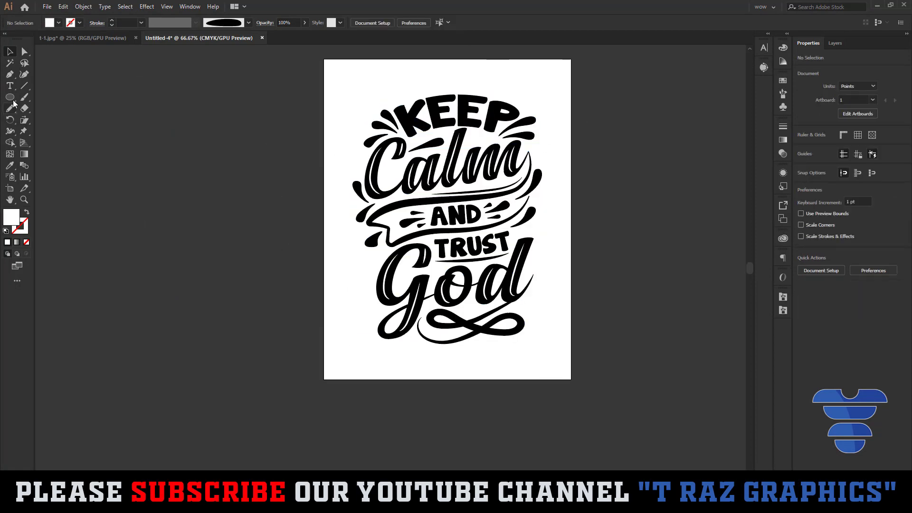
Draw a five-pointed star about 44 pt wide near the artboard's upper right corner, beside the word KEEP.
drag(9, 97, 47, 144)
scroll(547, 67, up, 1)
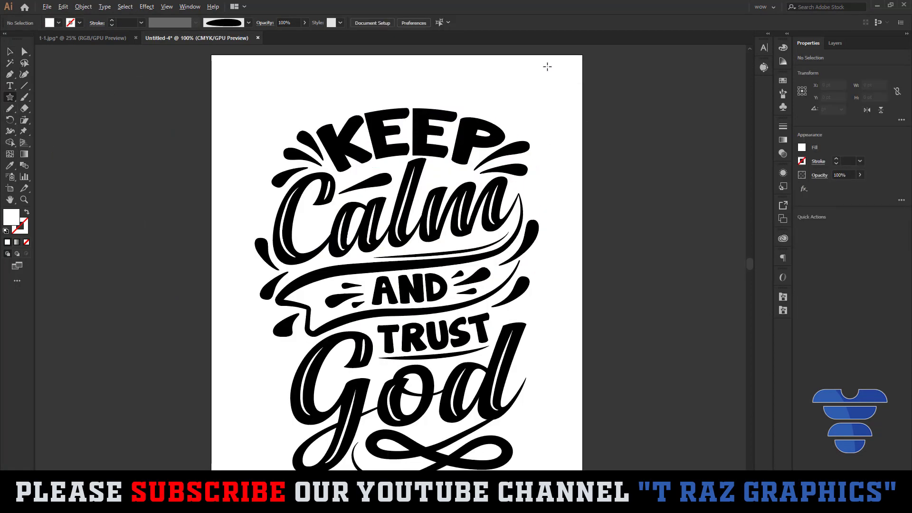
scroll(548, 66, up, 1)
drag(535, 106, 554, 101)
scroll(551, 106, up, 5)
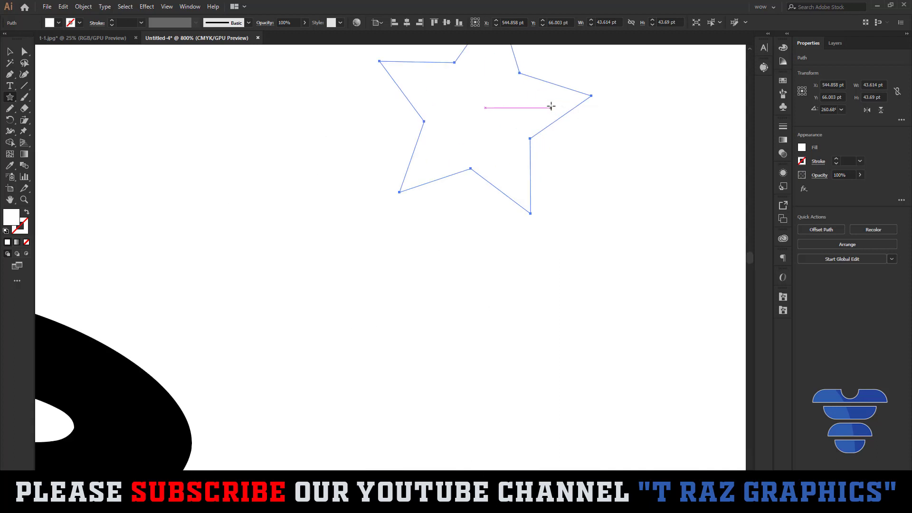
Fill the star with the lettering's black using the Eyedropper and round its corners slightly.
key(i)
click(143, 417)
scroll(489, 153, up, 2)
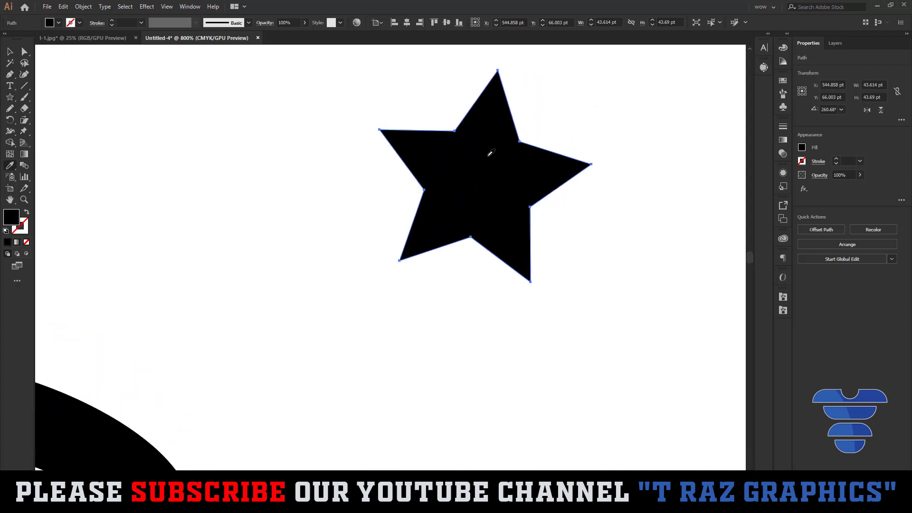
key(a)
drag(497, 85, 497, 98)
key(v)
click(605, 105)
Place scaled-down stars inside the C and above the m of Calm, plus a smaller one by the banner's right-hand drops.
scroll(594, 114, down, 4)
drag(577, 130, 375, 285)
scroll(372, 287, up, 3)
drag(401, 316, 342, 273)
click(405, 283)
scroll(405, 283, down, 4)
drag(413, 302, 547, 271)
scroll(563, 304, up, 3)
scroll(566, 277, down, 4)
click(635, 316)
drag(636, 316, 586, 221)
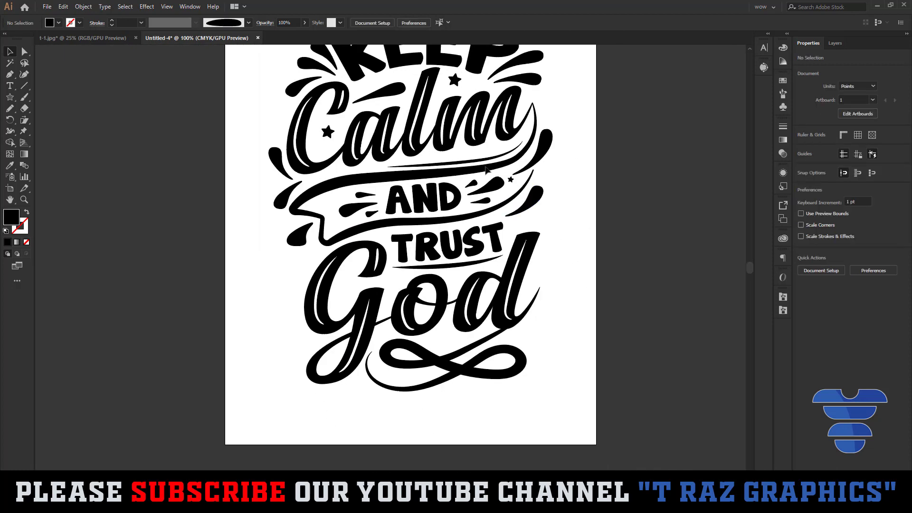
Distribute star copies inside and beside the G, above and below the o of God, and right of TRUST.
drag(455, 80, 457, 283)
click(576, 315)
click(676, 266)
drag(639, 264, 570, 314)
drag(388, 328, 274, 343)
click(486, 265)
click(582, 367)
key(ctrl+minus)
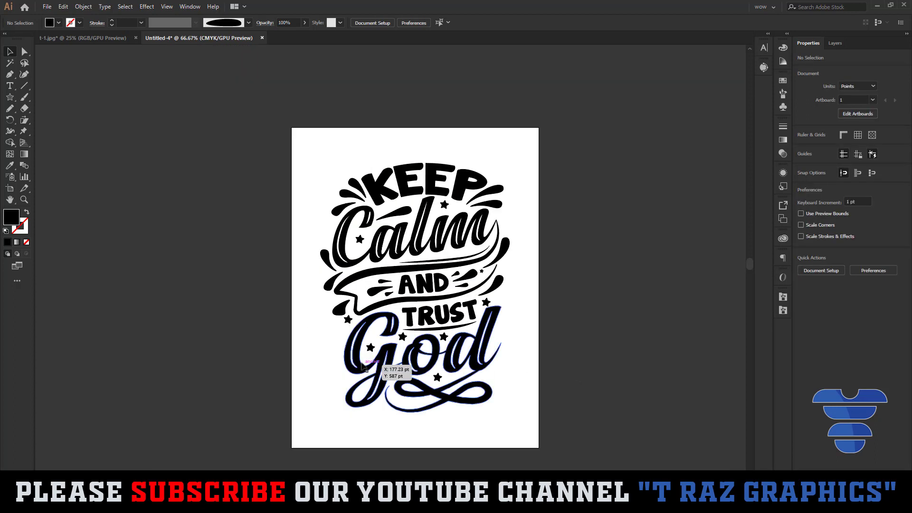
Add a star copy below the d of God and group all the lettering and stars.
drag(369, 347, 142, 125)
click(577, 397)
scroll(576, 398, right, 3)
scroll(577, 397, down, 1)
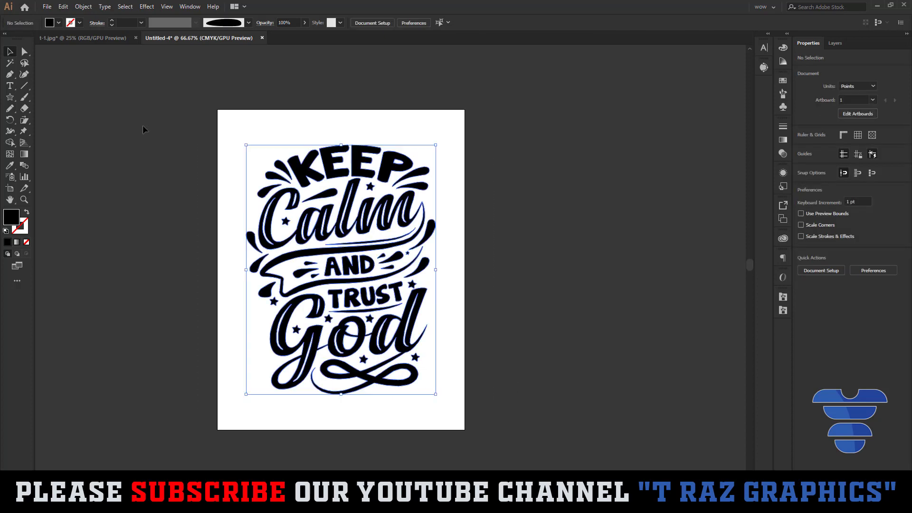
key(ctrl+g)
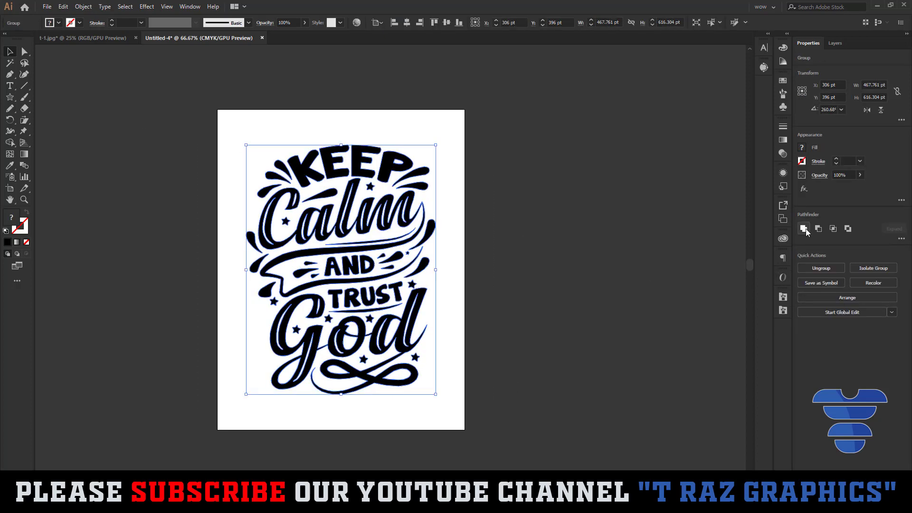
Try to merge the grouped lettering and stars into one shape with Pathfinder Unite.
click(805, 229)
click(626, 261)
key(ctrl+z)
click(475, 411)
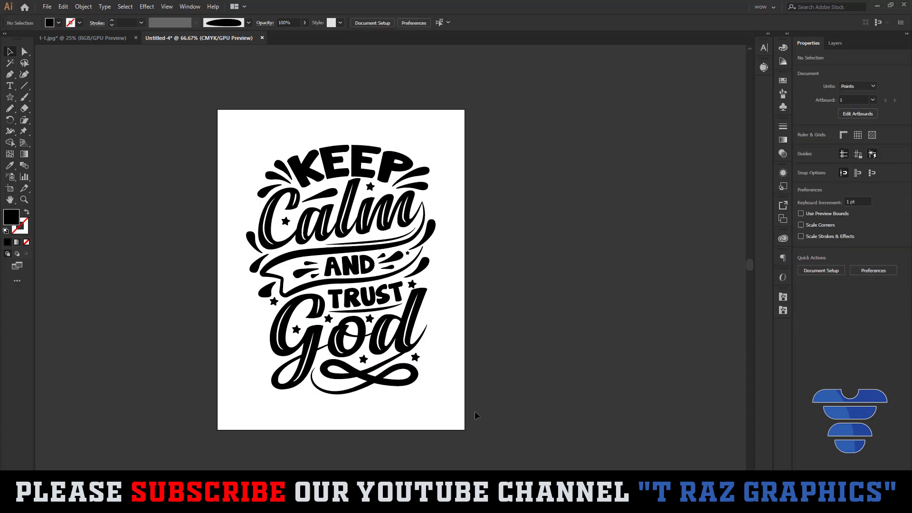
drag(474, 411, 116, 90)
click(434, 190)
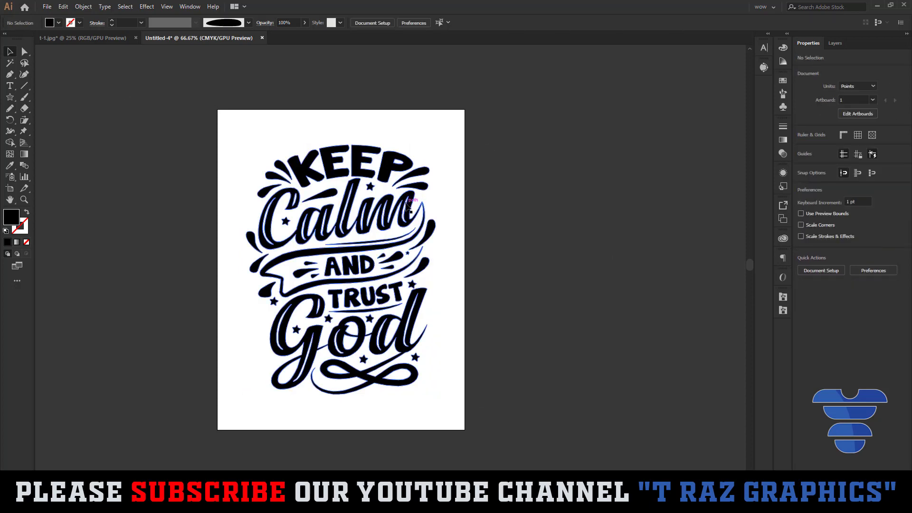
click(409, 210)
click(804, 229)
click(375, 383)
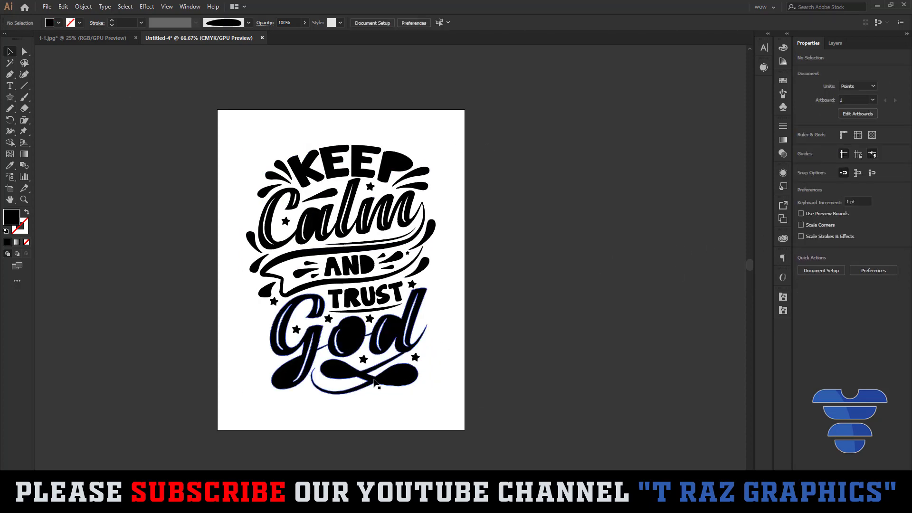
Inspect the counters of the word God and undo the Unite operation on the artwork.
scroll(352, 357, up, 4)
scroll(373, 304, down, 3)
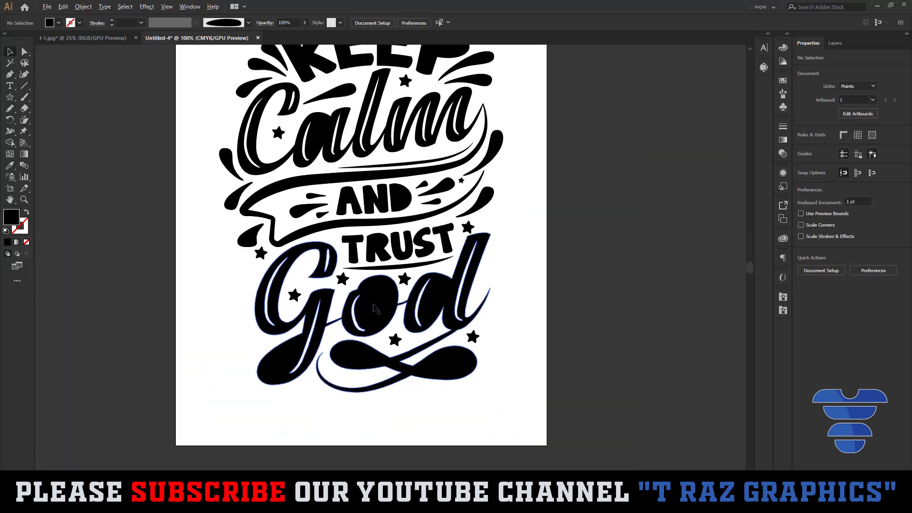
scroll(377, 300, up, 1)
scroll(379, 304, up, 1)
key(ctrl+z)
key(ctrl+z)
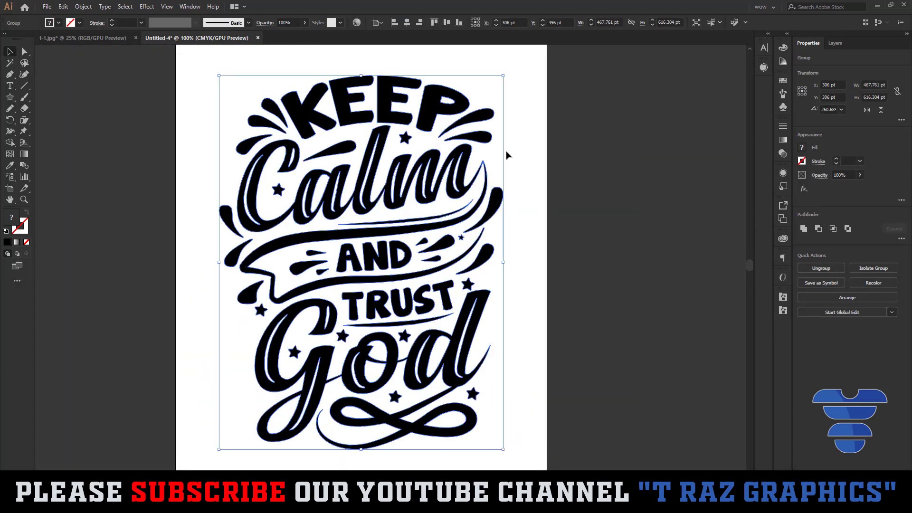
click(804, 230)
click(498, 76)
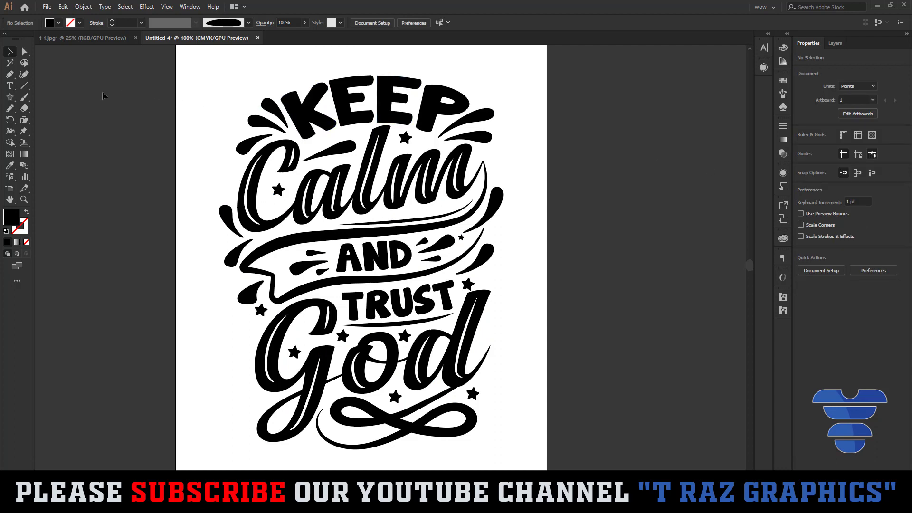
Draw a vertical line about 235 pt long, without fill or stroke, on the canvas left of the artboard.
click(25, 90)
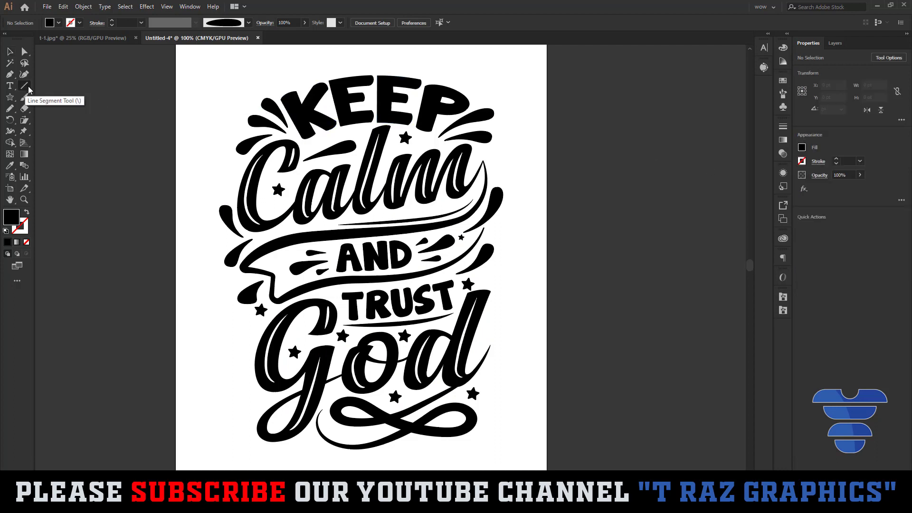
drag(127, 94, 127, 237)
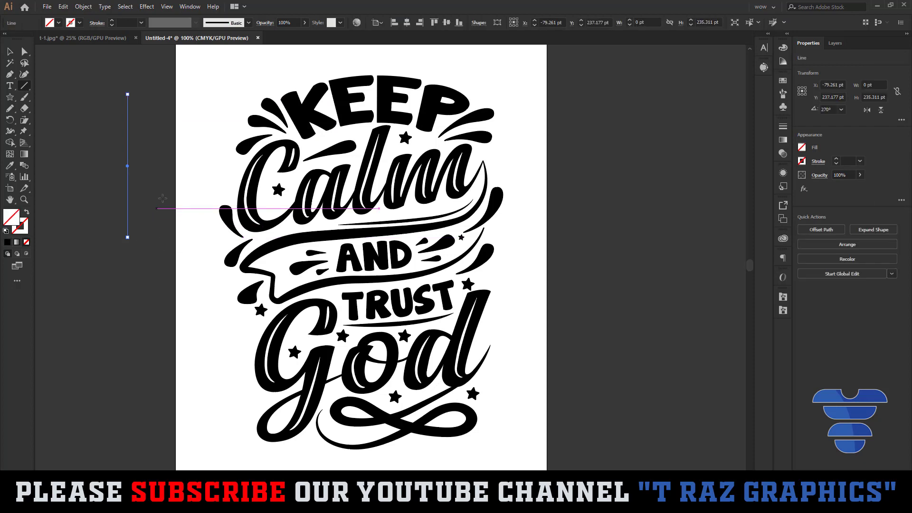
key(v)
key(ctrl+plus)
key(ctrl+plus)
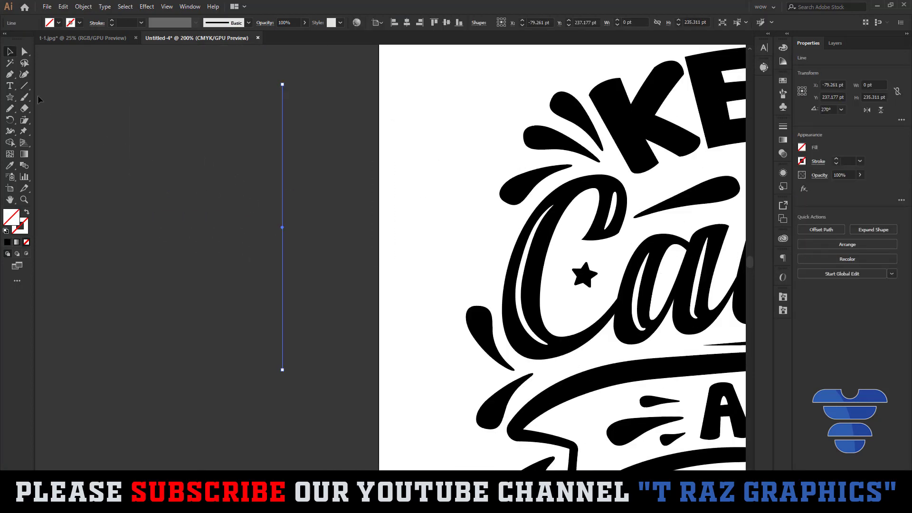
Select all paths that share the vertical line's empty fill and stroke, inspect them, and reselect only the line.
click(10, 65)
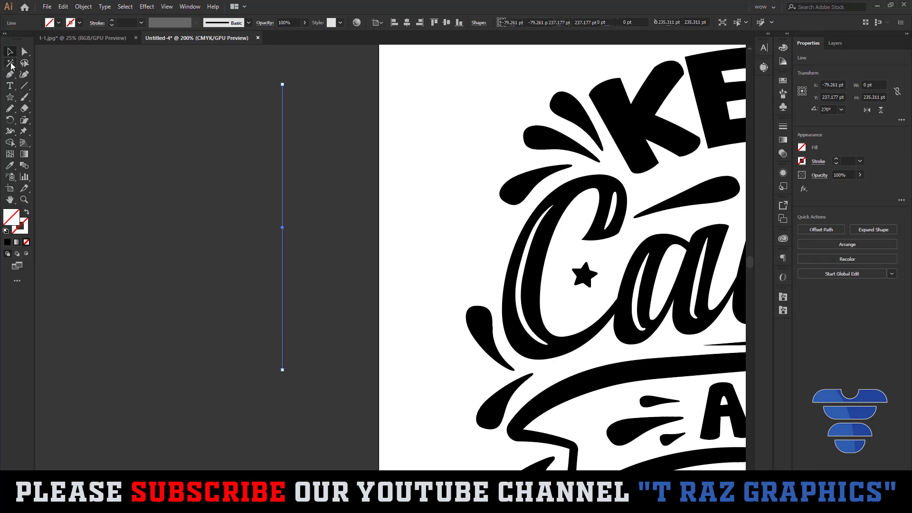
click(284, 177)
key(ctrl+minus)
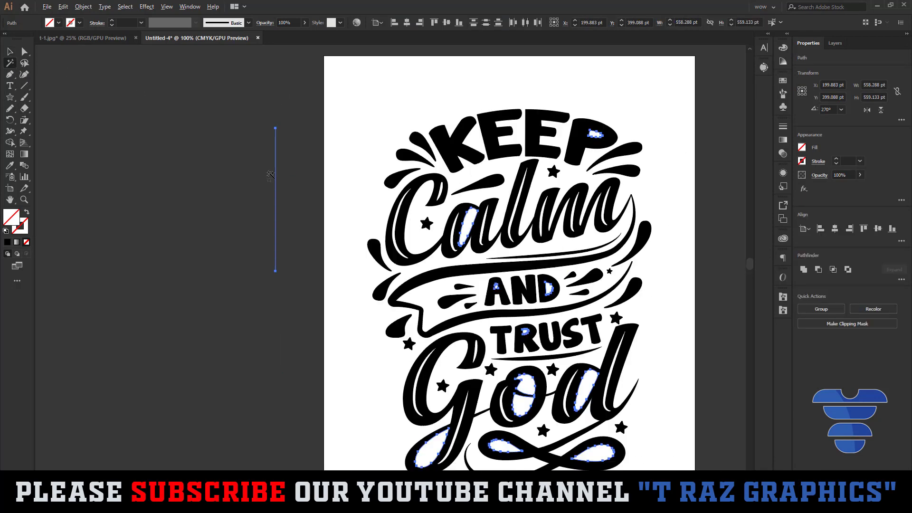
scroll(565, 351, down, 3)
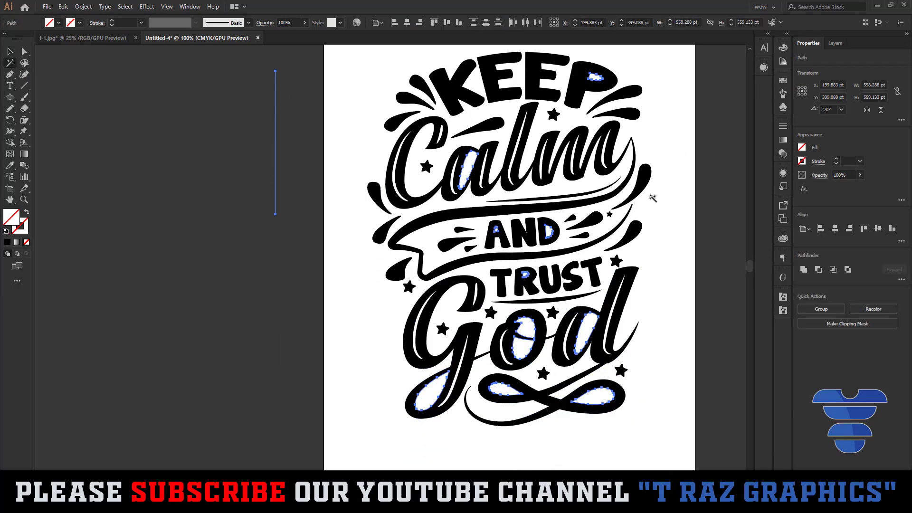
key(v)
click(245, 149)
drag(287, 180, 287, 180)
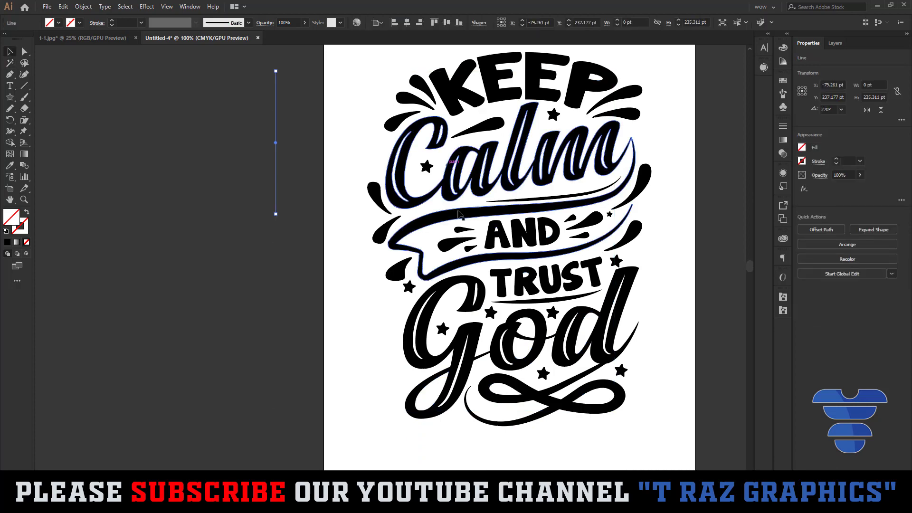
Select every path without fill and stroke using the vertical line as the Magic Wand sample, and delete them all.
click(10, 64)
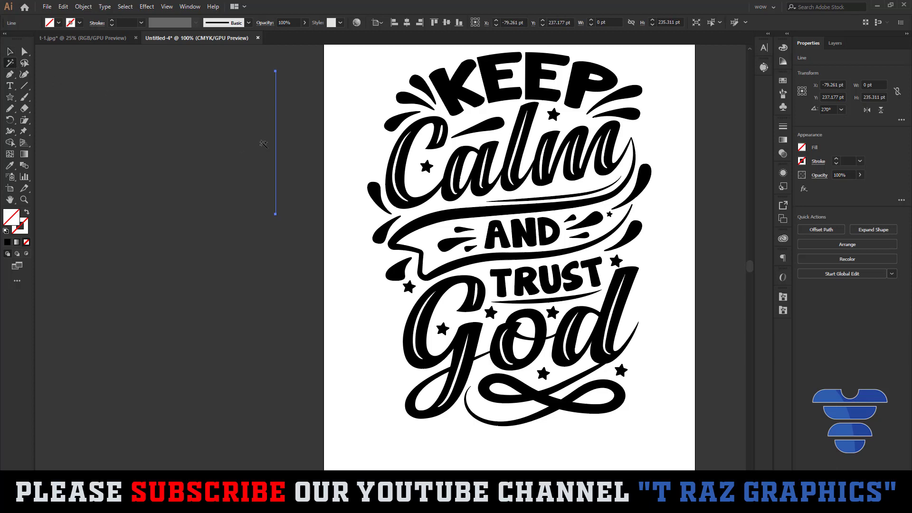
click(276, 131)
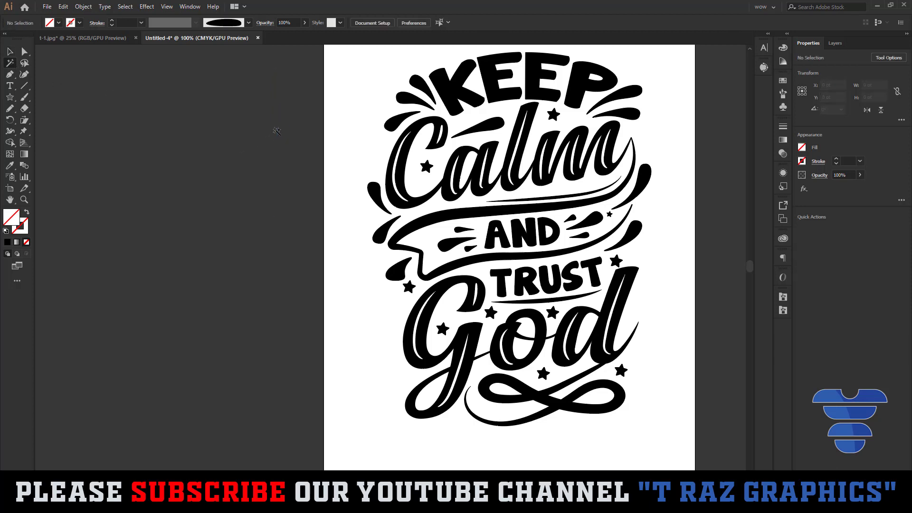
click(277, 130)
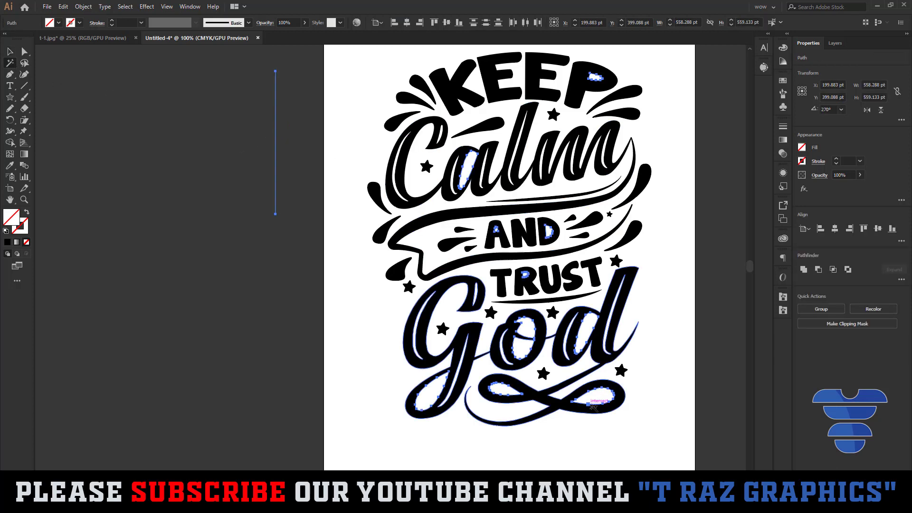
scroll(593, 407, up, 2)
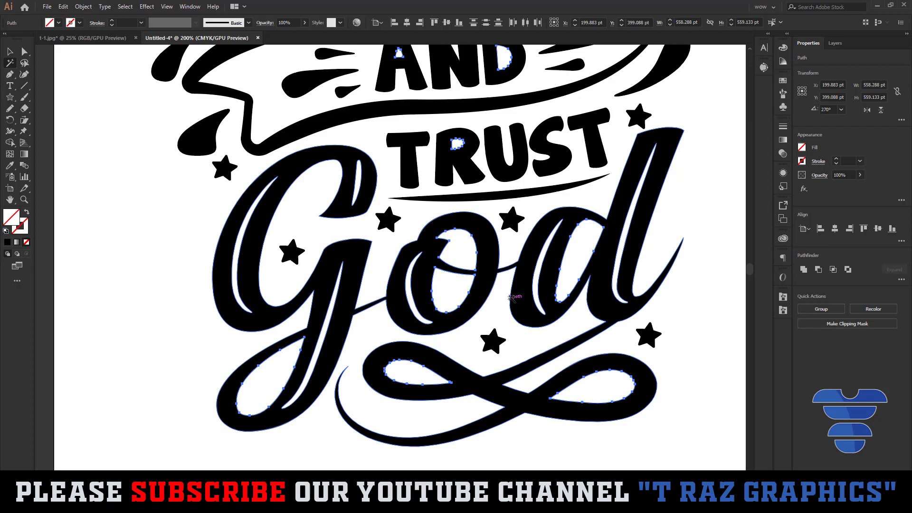
scroll(589, 302, up, 3)
scroll(589, 303, up, 10)
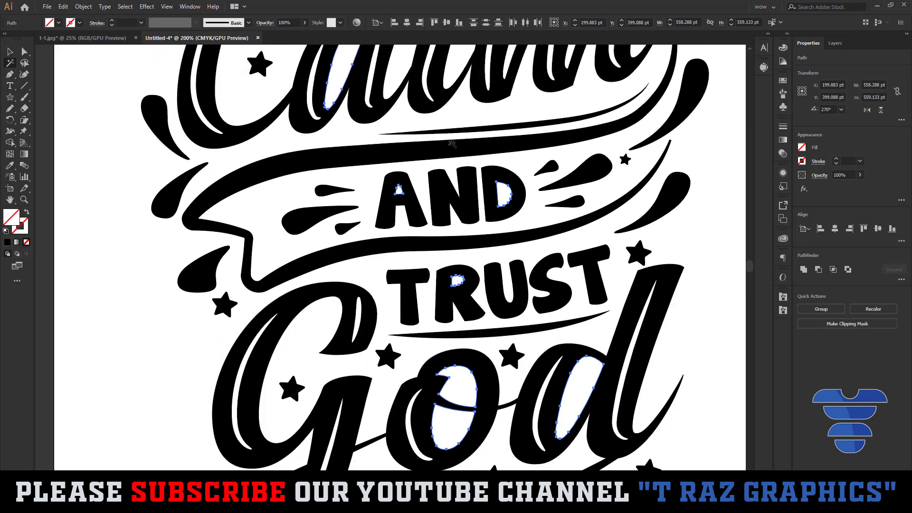
scroll(388, 190, down, 4)
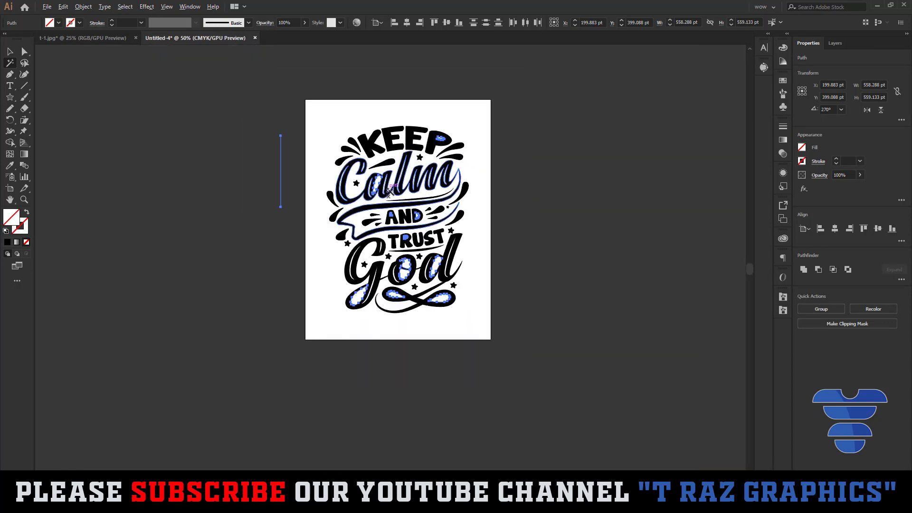
key(Delete)
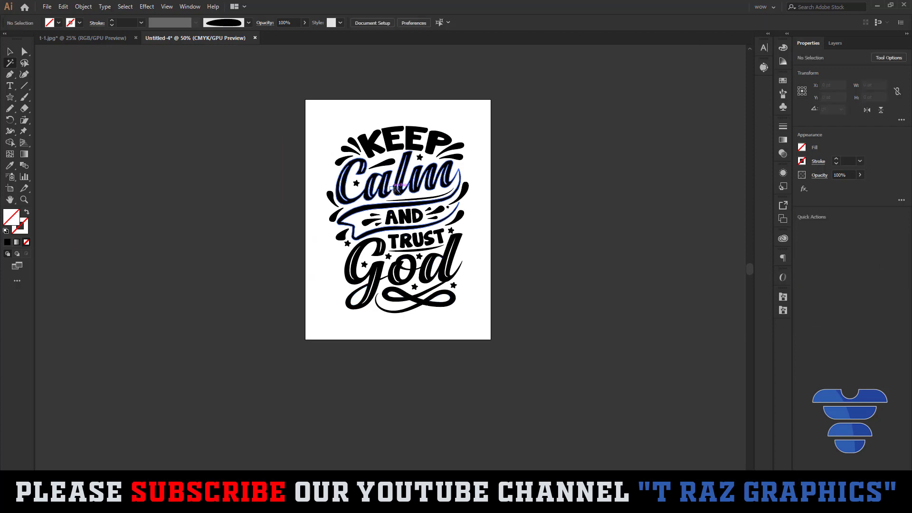
Merge all the lettering and stars on the artboard with Pathfinder Unite and inspect the united artwork.
key(v)
drag(498, 359, 279, 136)
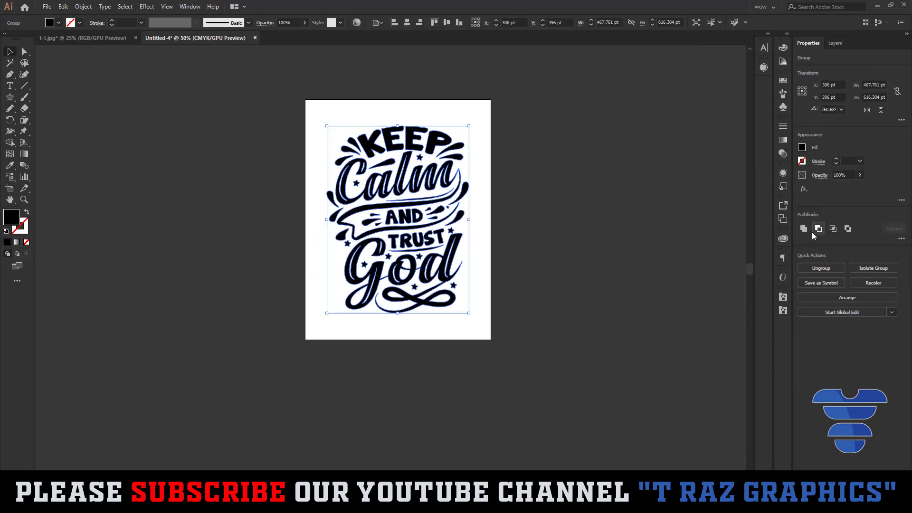
click(709, 252)
scroll(411, 205, up, 3)
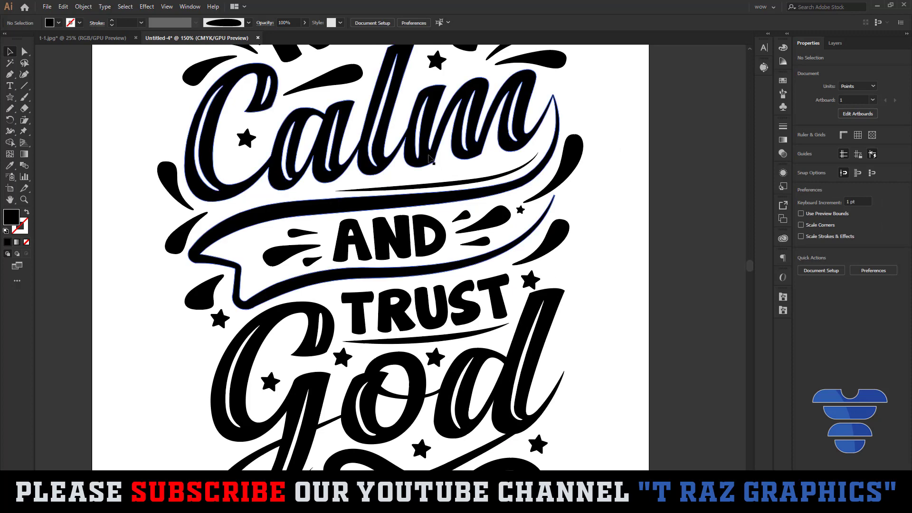
scroll(428, 157, down, 3)
drag(499, 212, 487, 240)
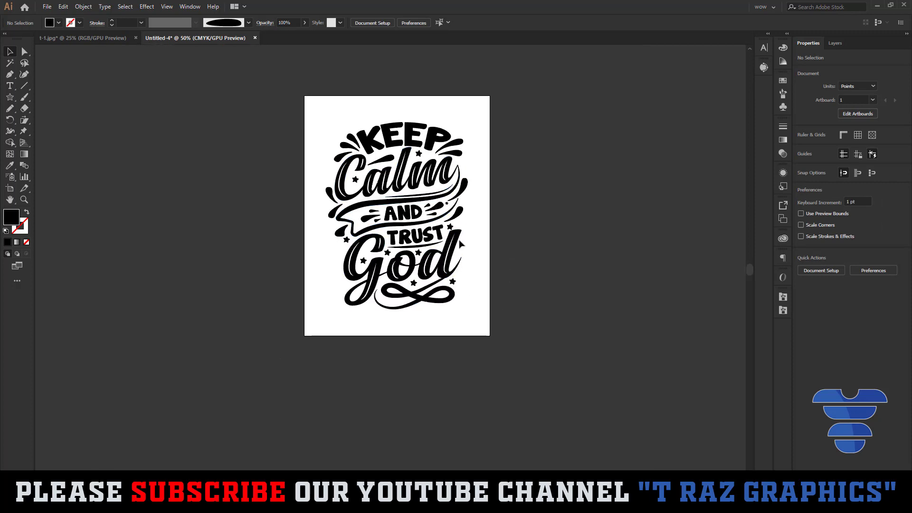
Duplicate the lettering artwork onto the canvas left of the artboard and recolour the copy white.
drag(418, 243, 231, 243)
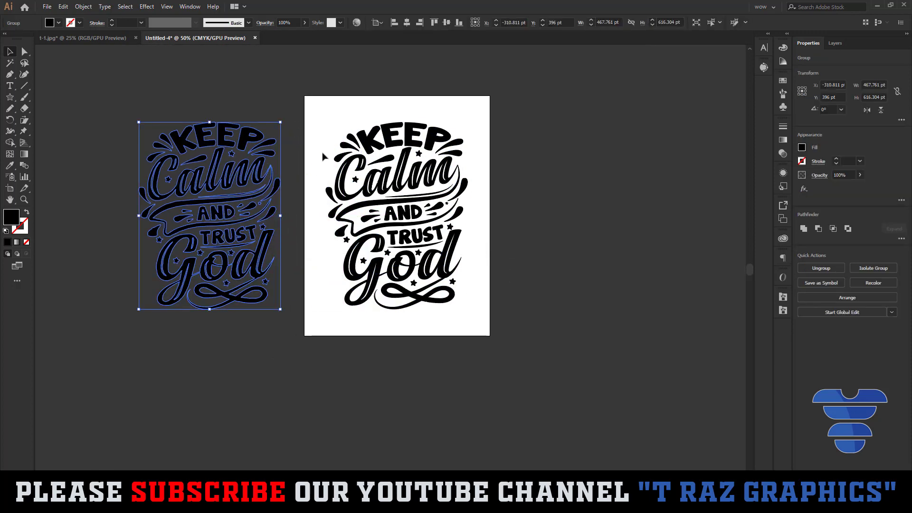
key(i)
click(327, 123)
key(v)
click(340, 359)
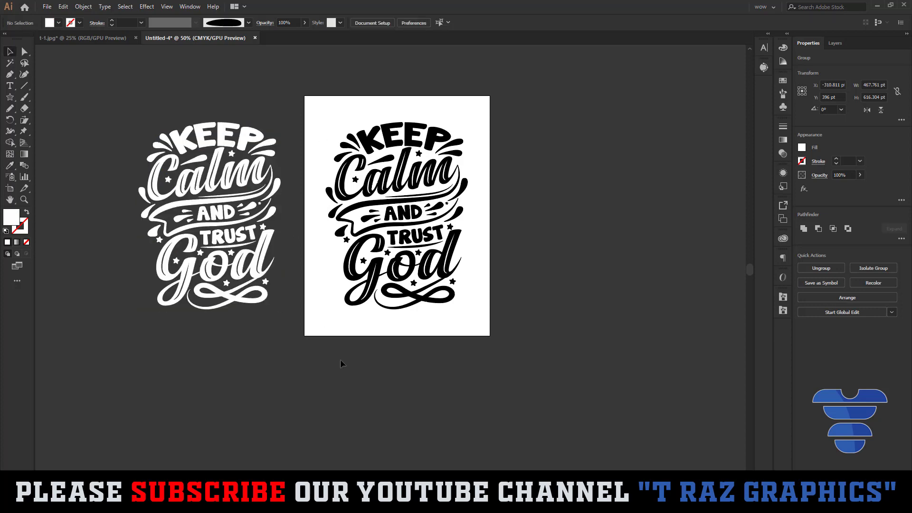
Duplicate the white lettering farther left on the canvas and fill the new copy with red.
drag(224, 251, 262, 261)
click(55, 26)
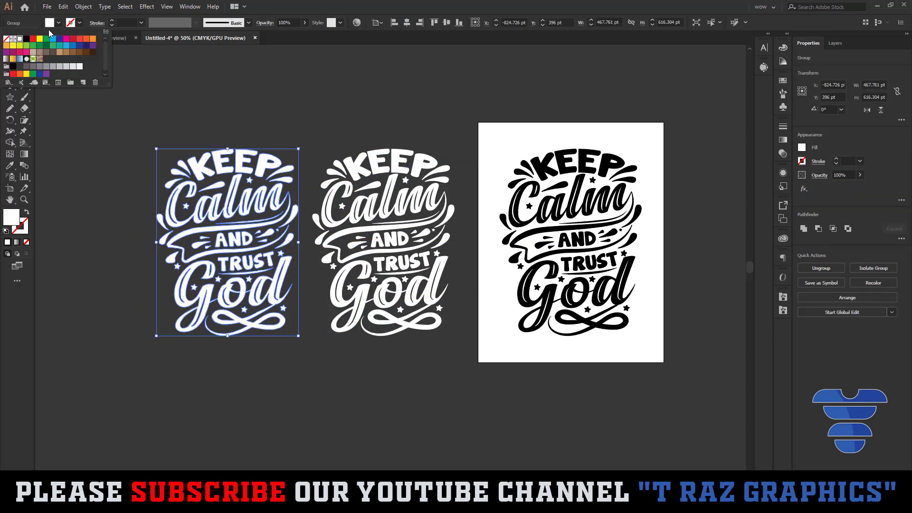
click(33, 39)
click(221, 110)
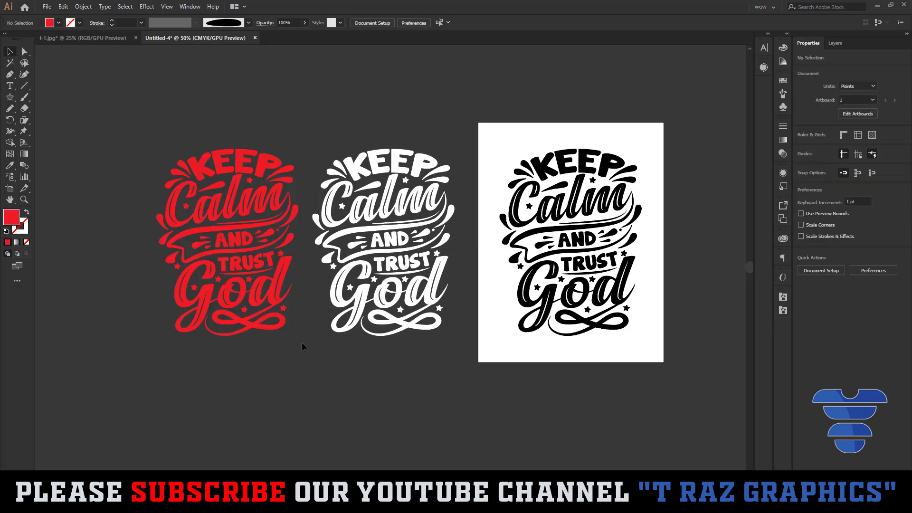
Examine the red, white and black versions of the lettering side by side.
scroll(264, 285, down, 1)
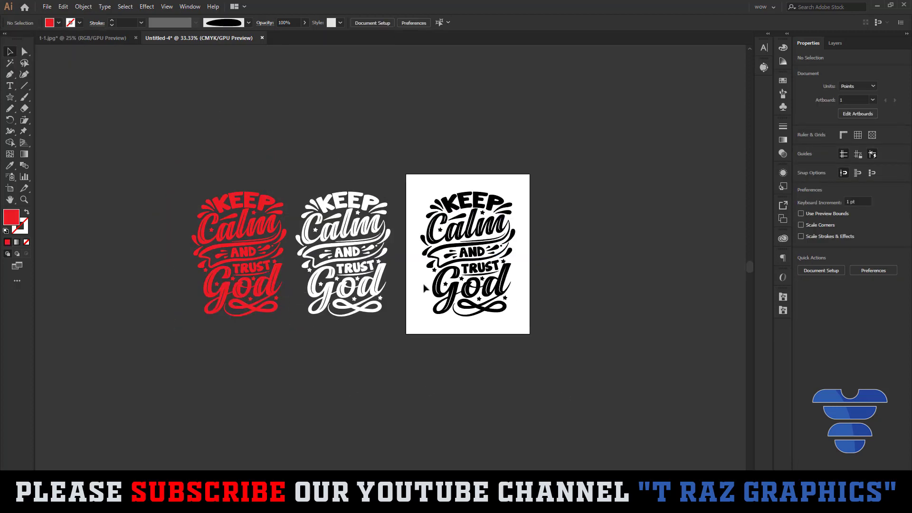
scroll(517, 367, left, 2)
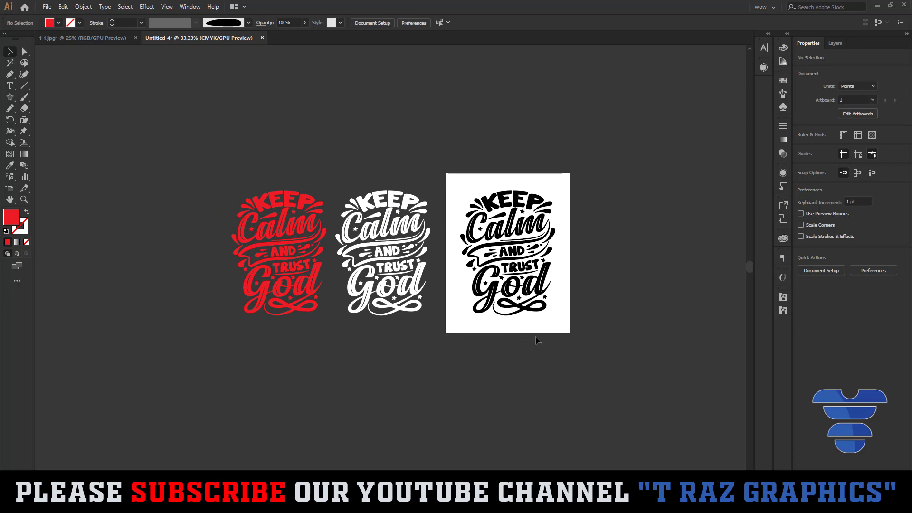
scroll(535, 338, up, 2)
scroll(520, 352, left, 2)
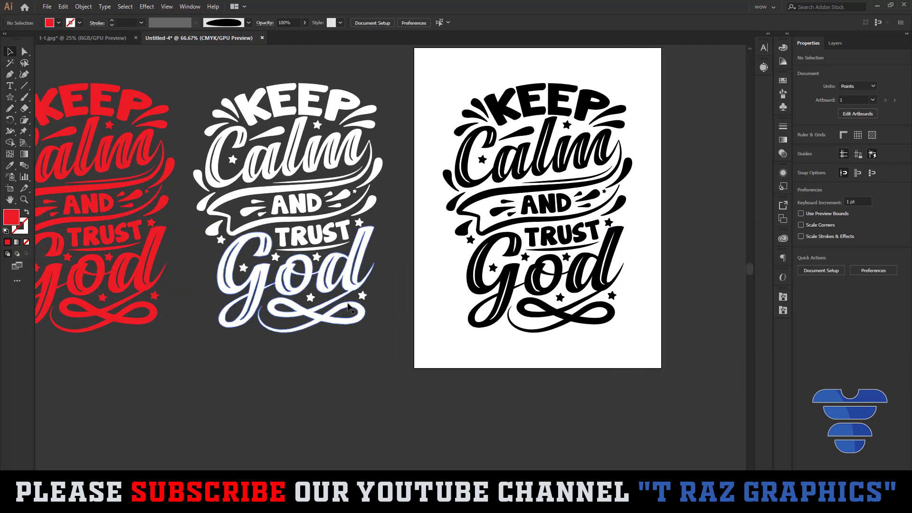
scroll(523, 335, right, 4)
scroll(523, 335, up, 1)
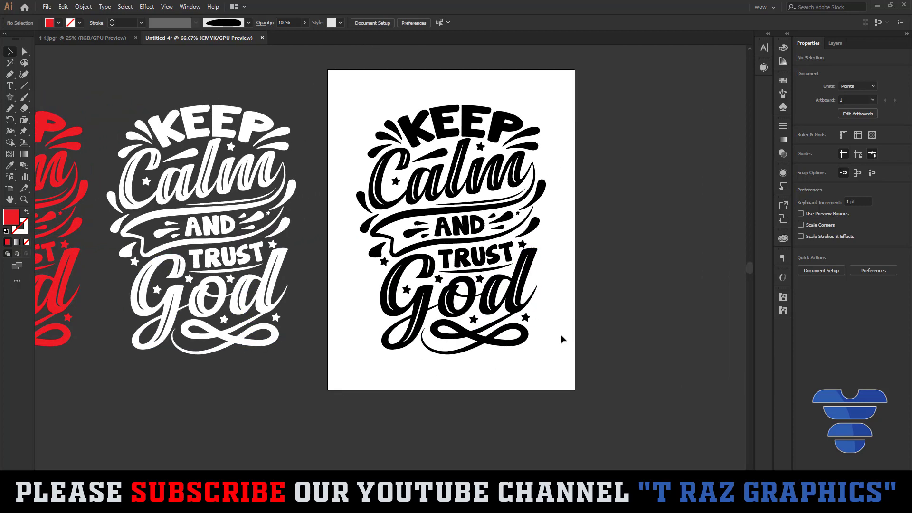
scroll(544, 309, right, 3)
scroll(504, 315, up, 1)
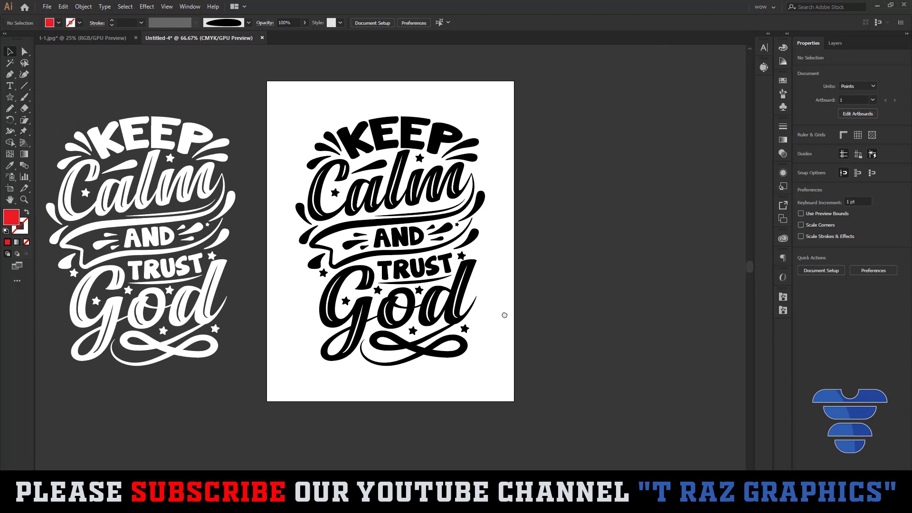
scroll(496, 312, down, 1)
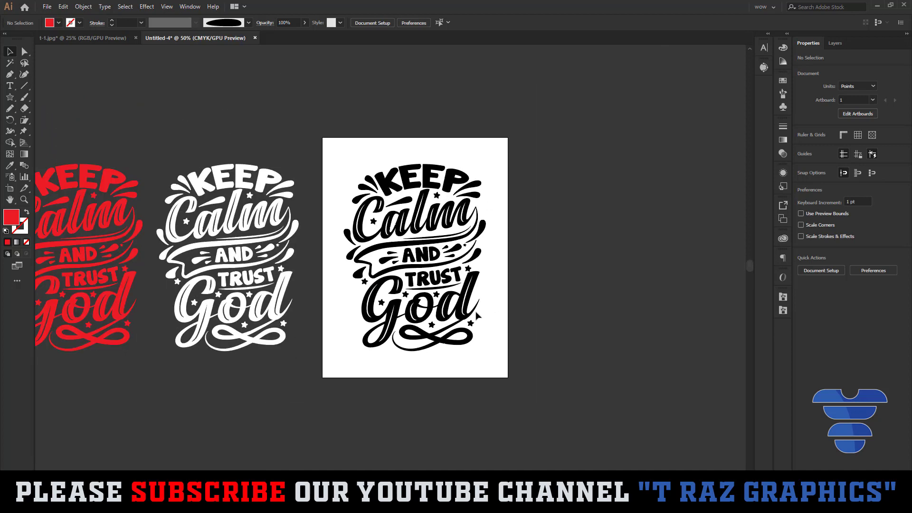
drag(468, 311, 342, 142)
click(502, 374)
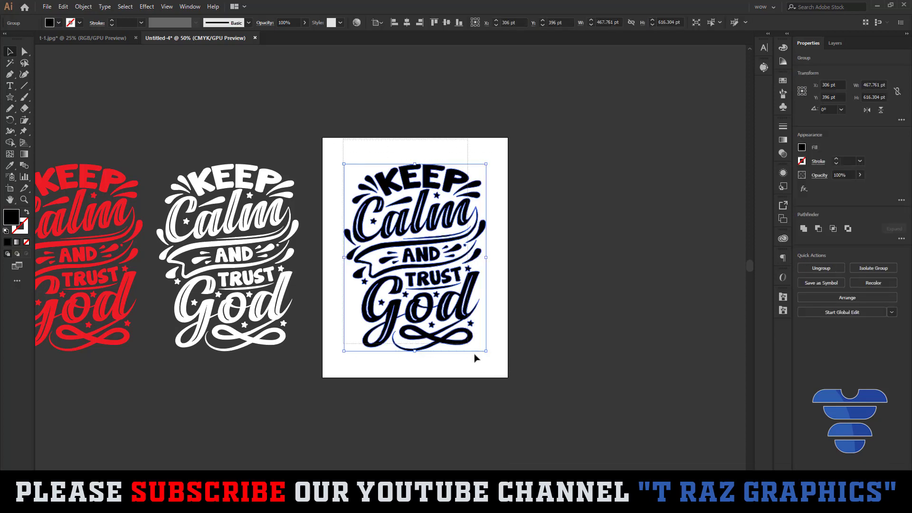
click(514, 345)
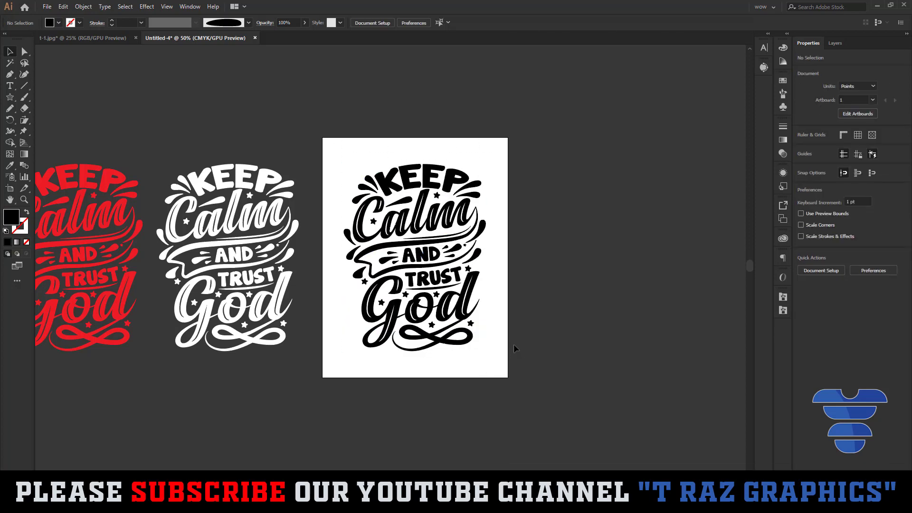
scroll(480, 307, up, 1)
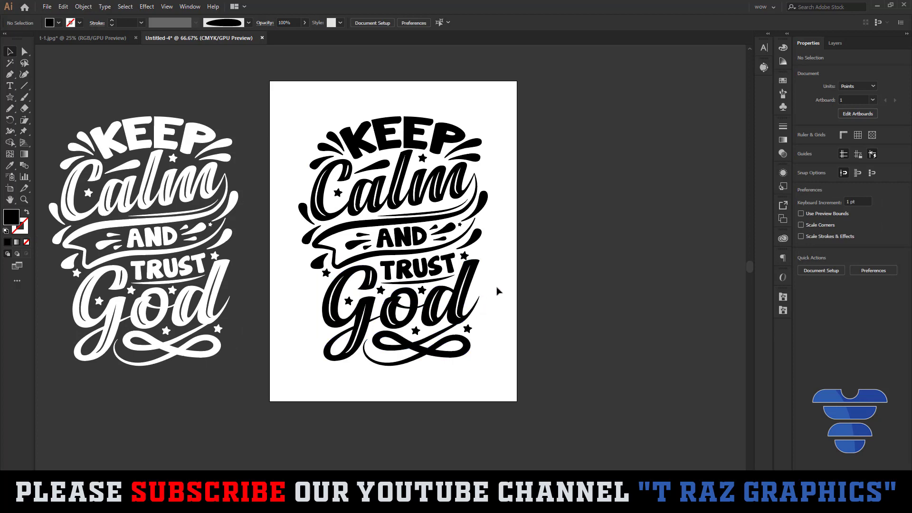
Delete the red and white lettering copies from the canvas beside the artboard.
scroll(519, 284, down, 2)
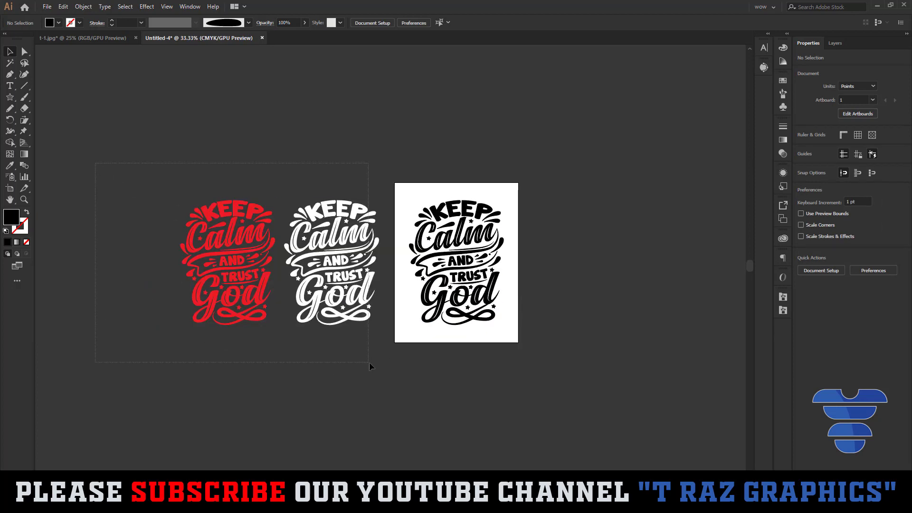
drag(369, 363, 373, 363)
key(Delete)
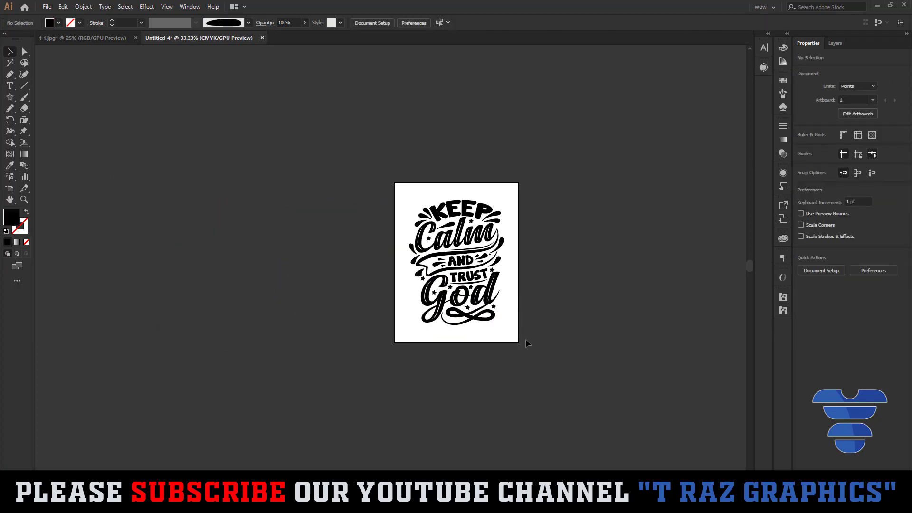
Enlarge the black lettering proportionally from its centre to about 505 × 666 pt on the artboard.
key(ctrl+0)
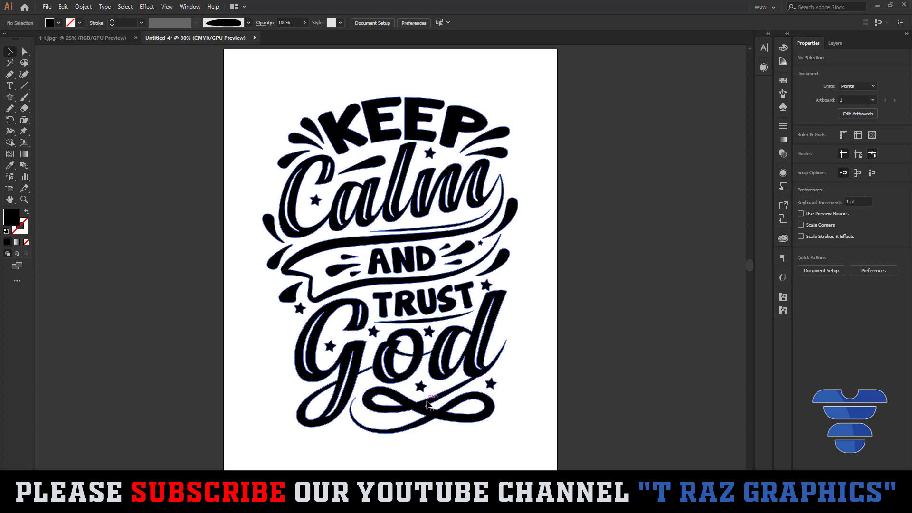
click(393, 393)
scroll(387, 388, down, 1)
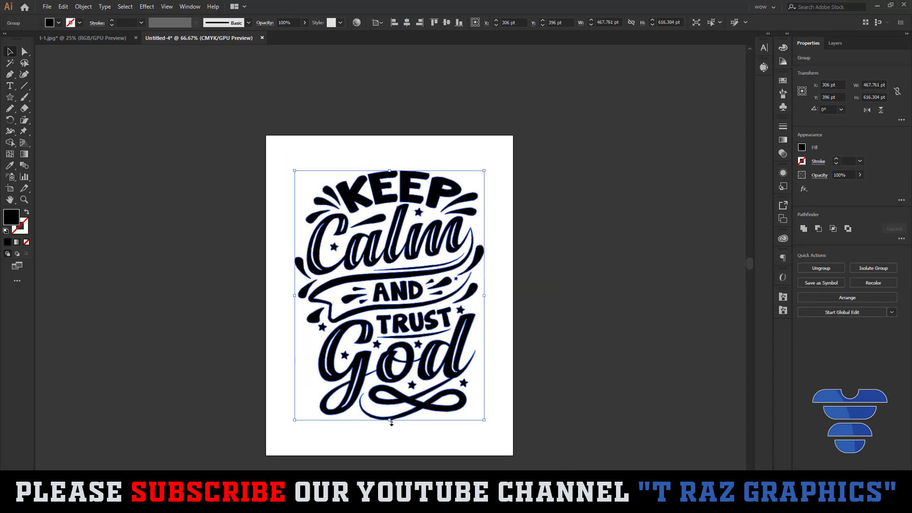
drag(390, 420, 389, 430)
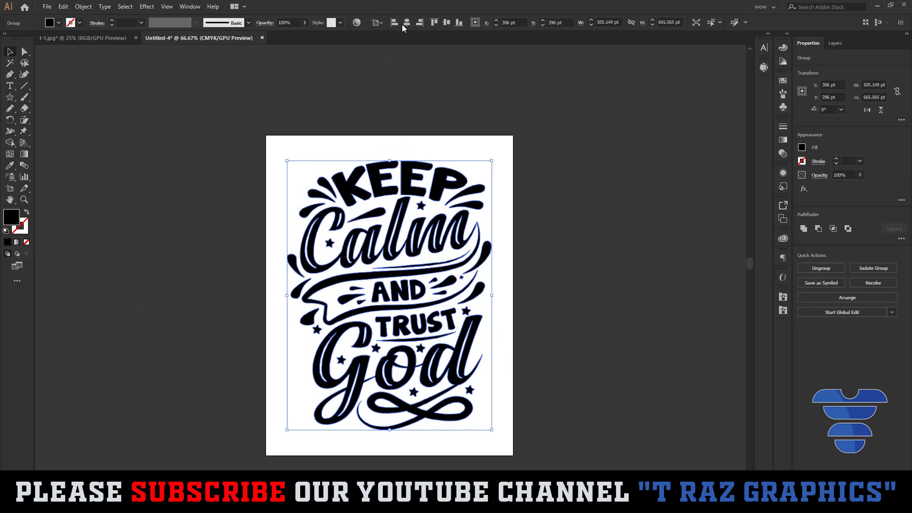
click(504, 126)
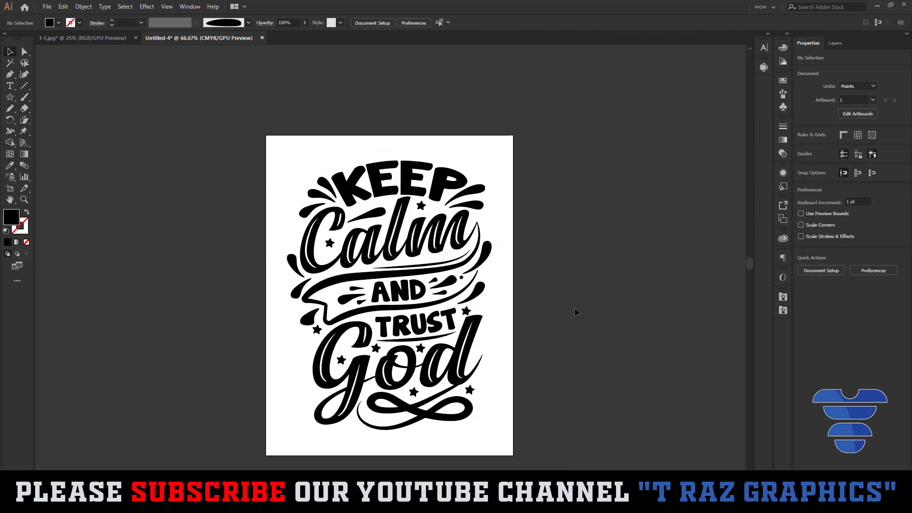
scroll(387, 383, up, 1)
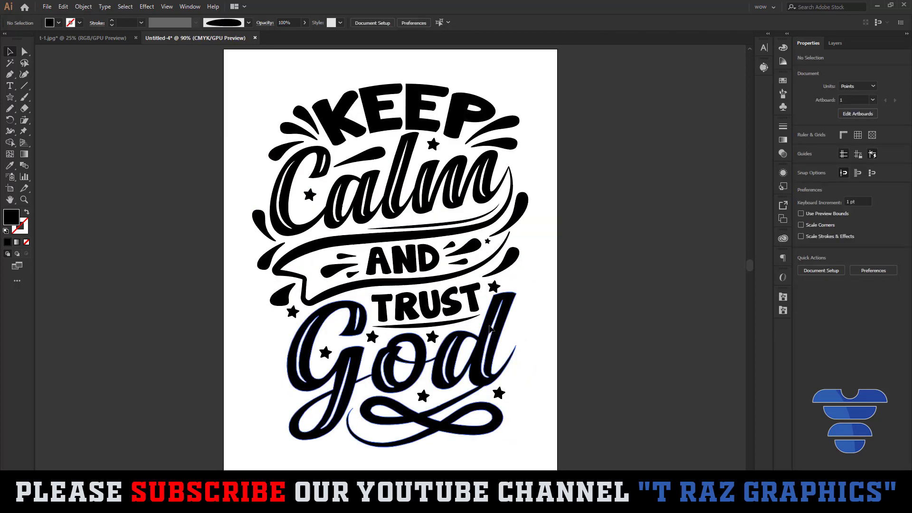